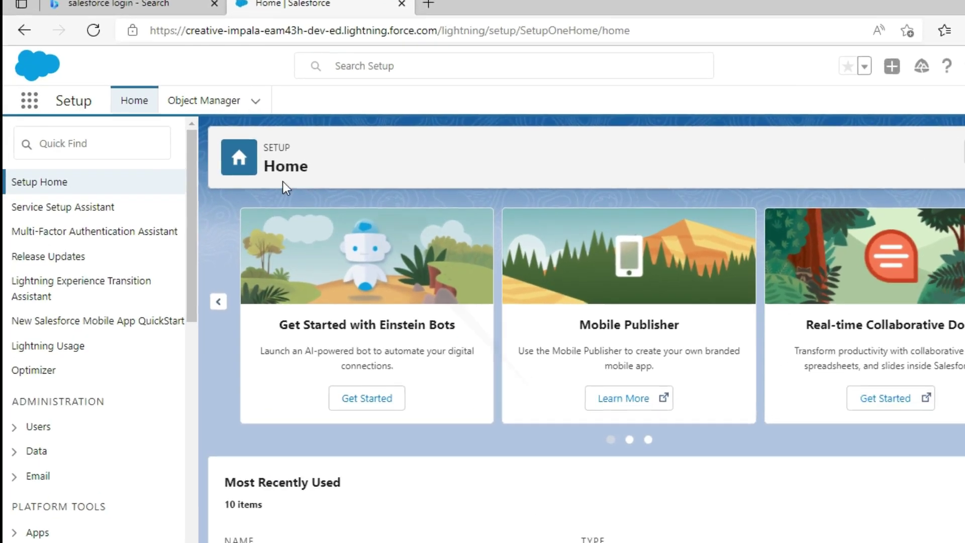
- Start a new custom object from the Object Manager
click(179, 99)
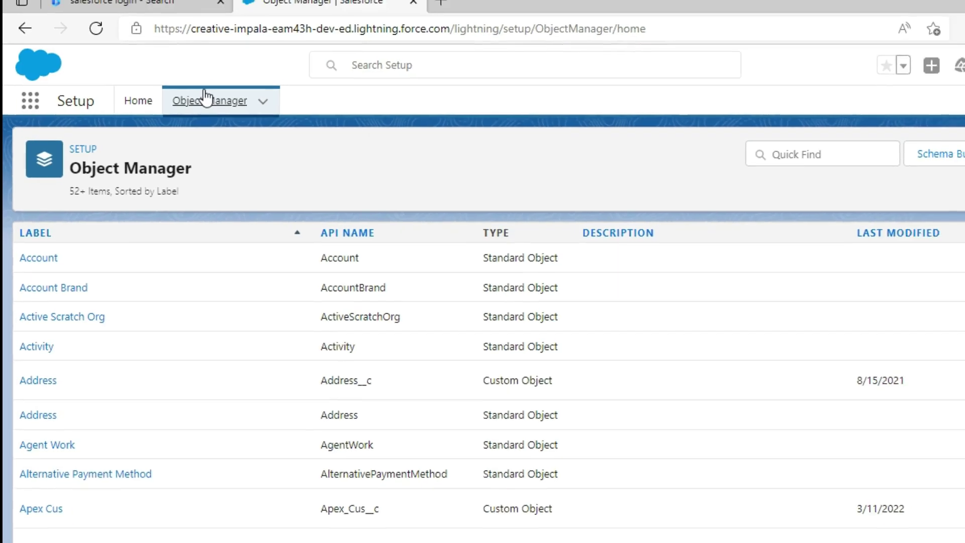
scroll(331, 502, down, 5)
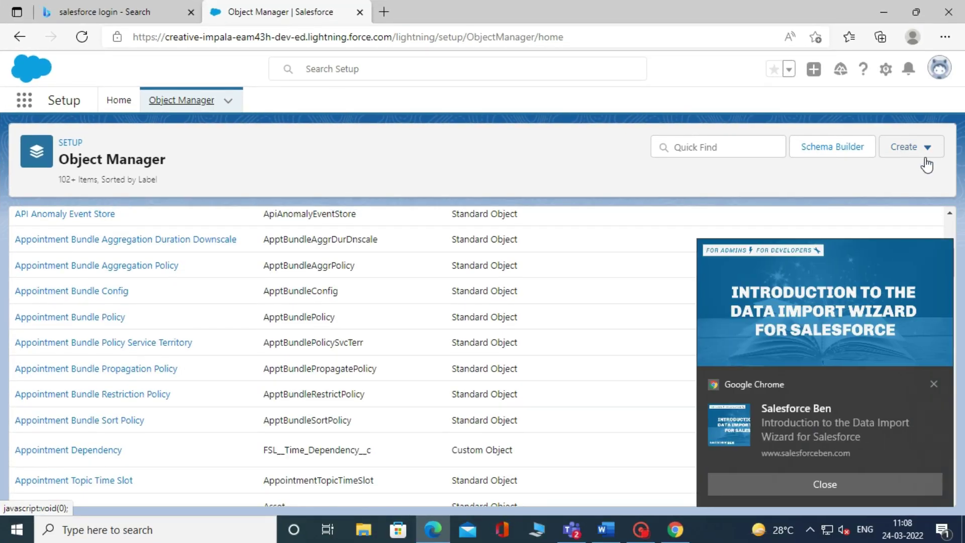
click(923, 148)
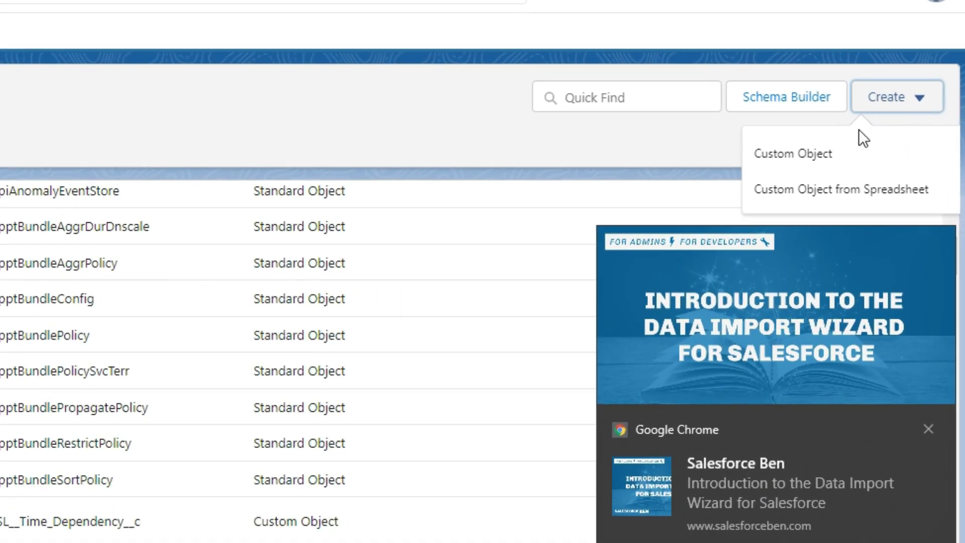
click(789, 153)
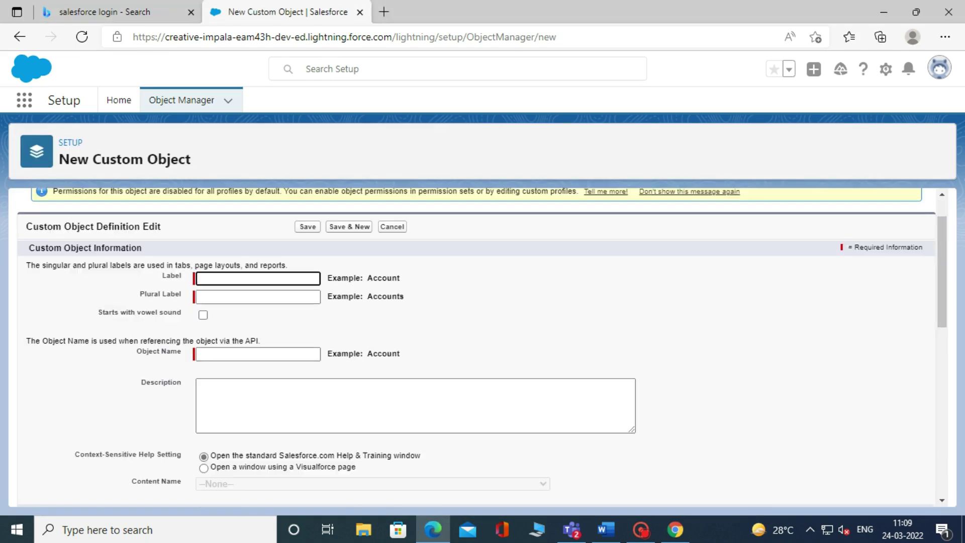
- Enter the label 'Shop' and plural label 'Shops' for the new object
click(258, 276)
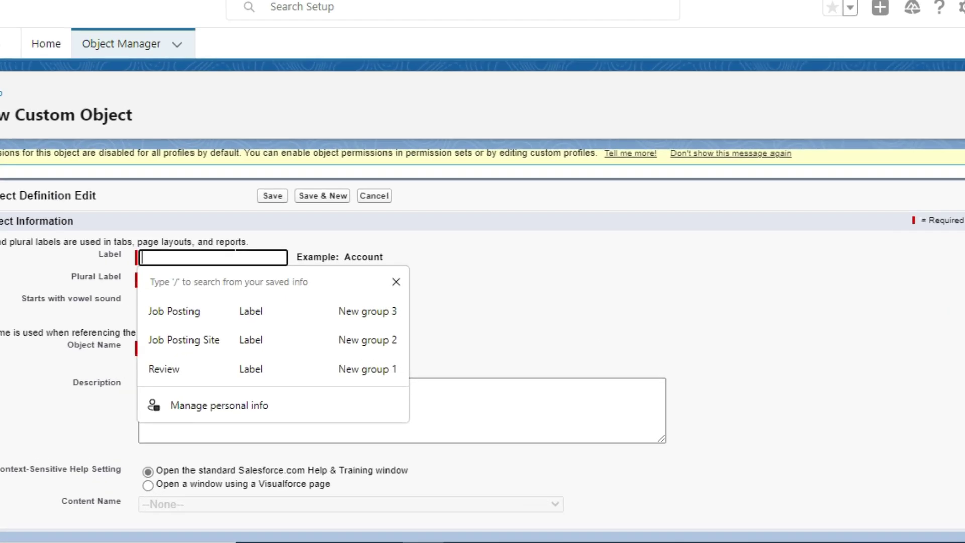
text(Sg)
text(np)
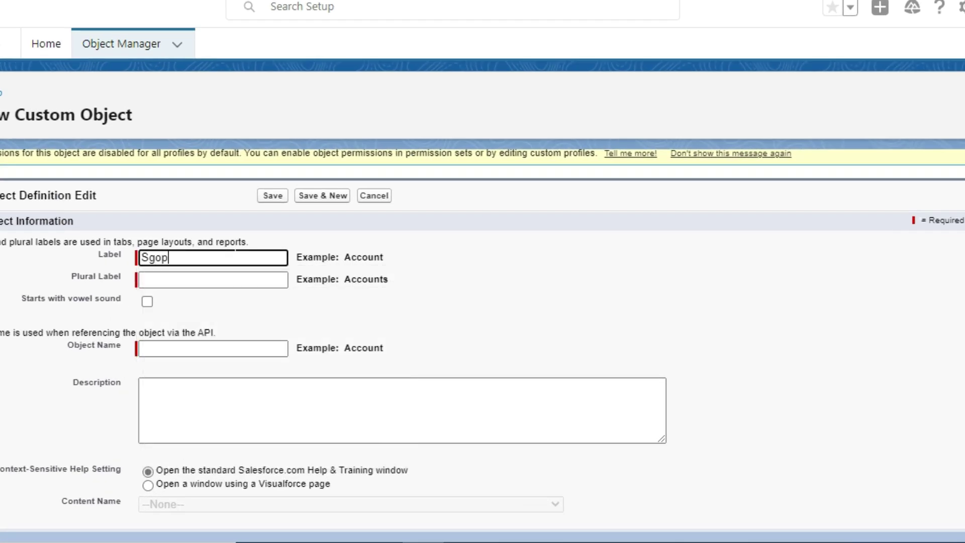
key(BackSpace)
key(BackSpace)
key(BackSpace)
text(hop)
click(279, 278)
click(436, 250)
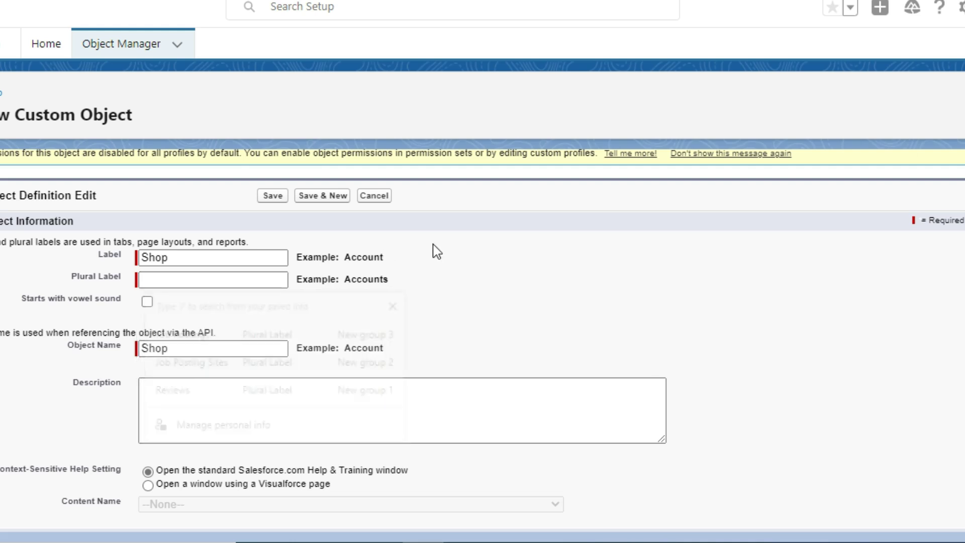
click(215, 279)
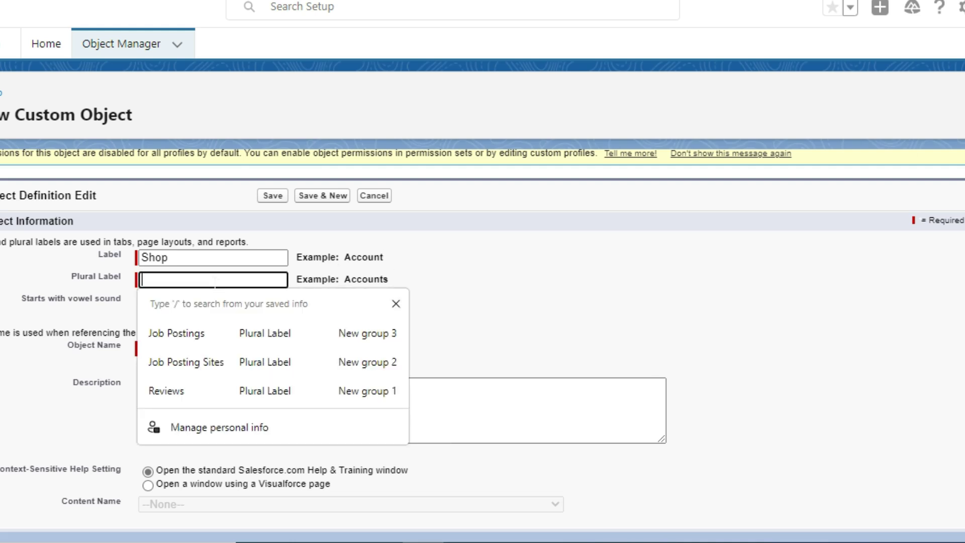
text(Shops)
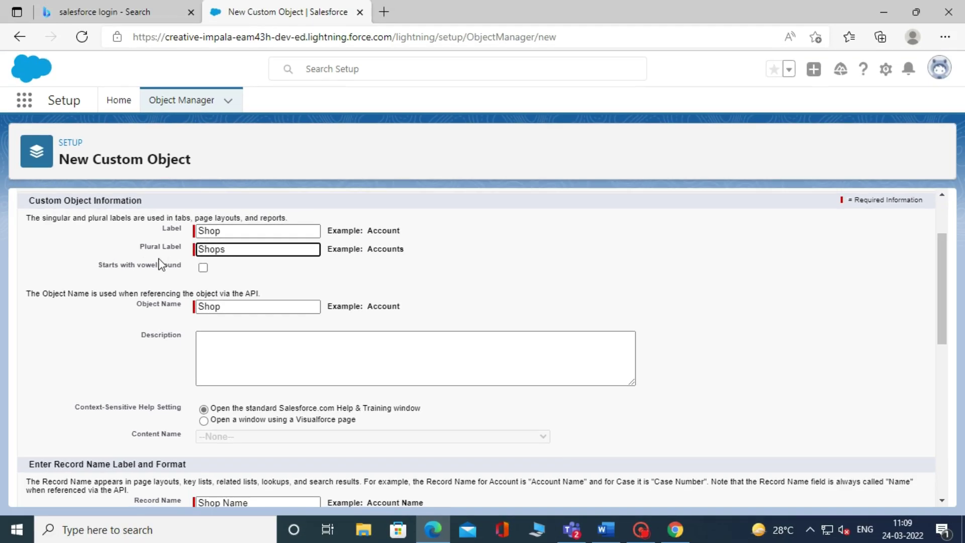
- Turn on Track Field History and save the Shop object
scroll(161, 265, down, 3)
scroll(98, 384, down, 2)
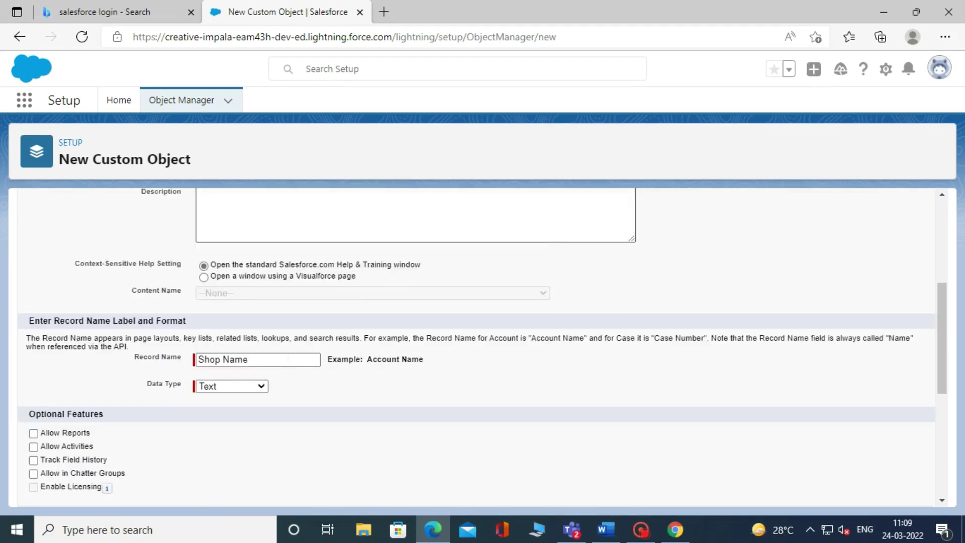
click(41, 364)
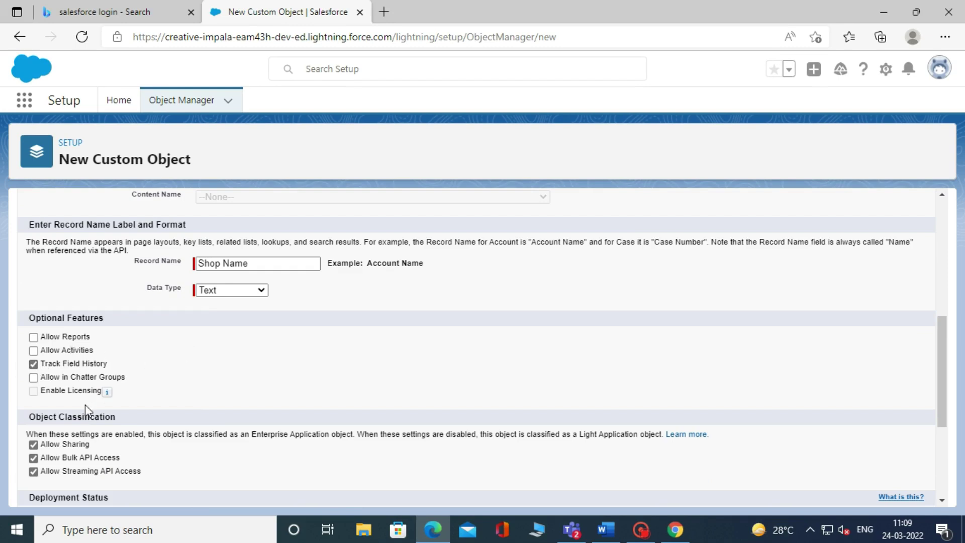
scroll(91, 411, down, 3)
click(312, 490)
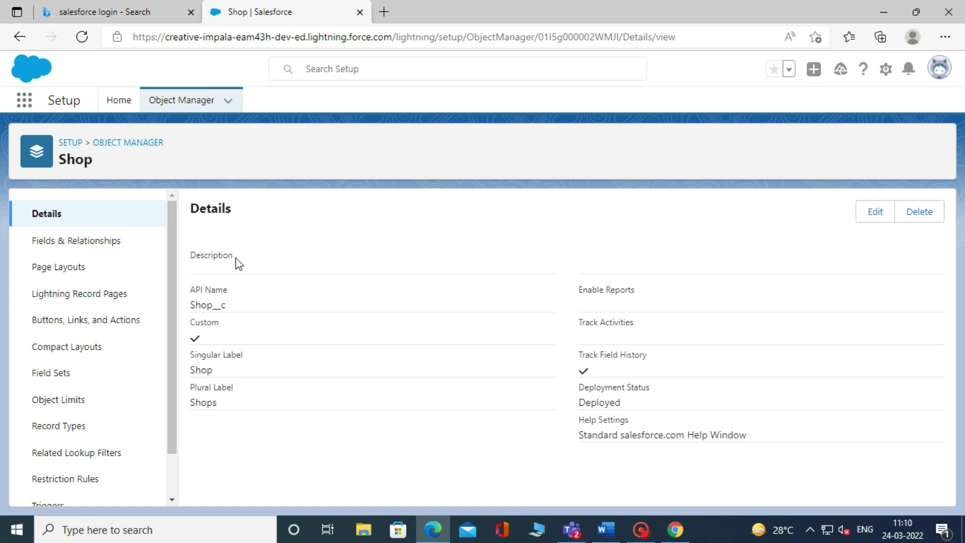
- Show the Shop object's Fields & Relationships page
click(82, 241)
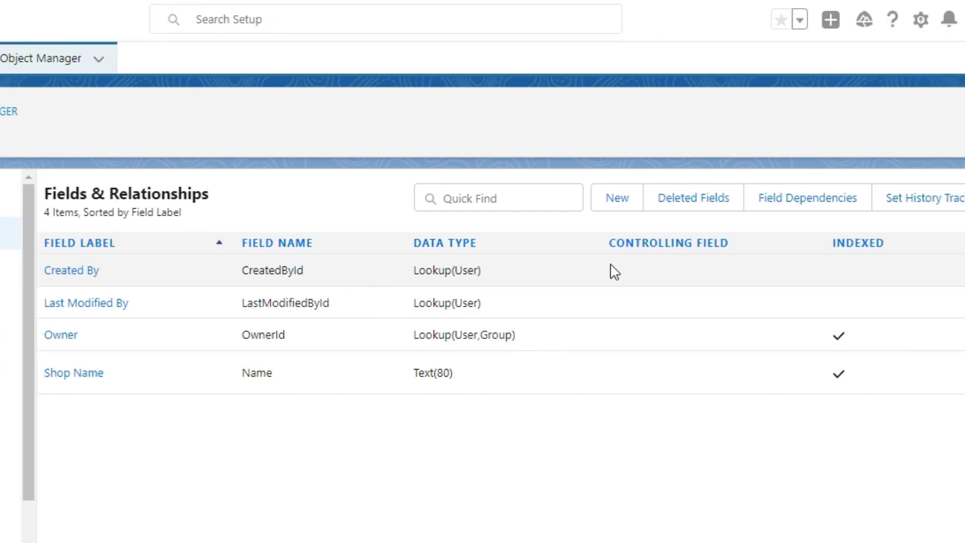
- Begin a new Shop custom field of type Text and advance to its Step 2 details form
click(617, 210)
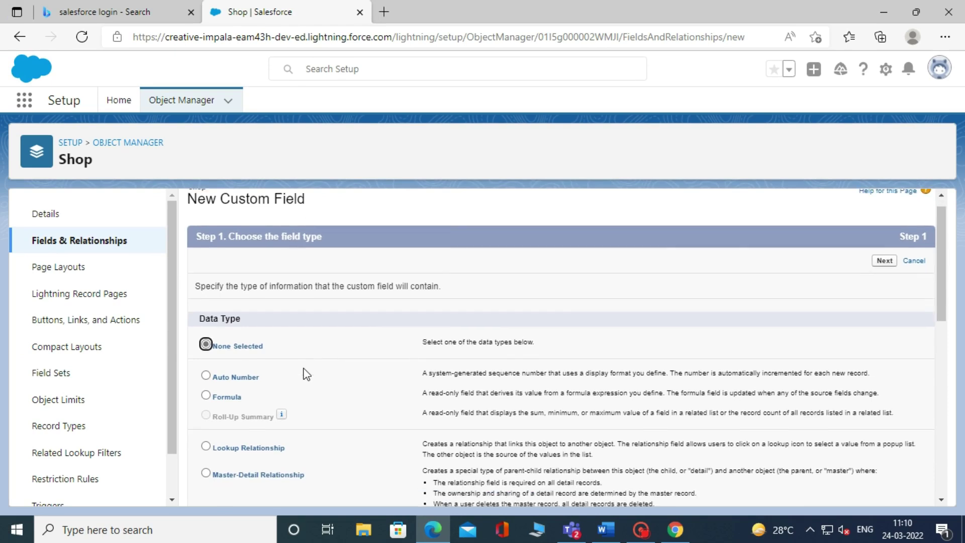
scroll(292, 379, down, 3)
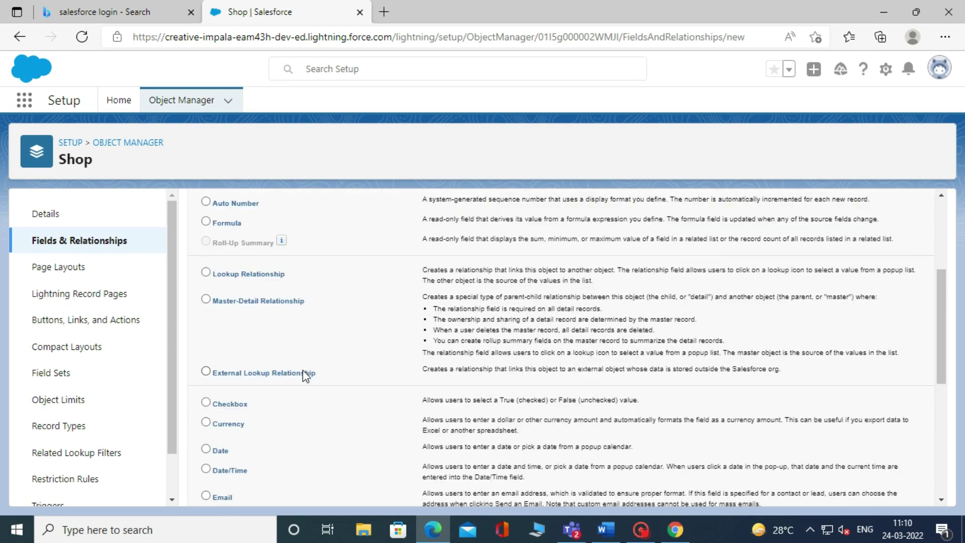
scroll(303, 373, down, 1)
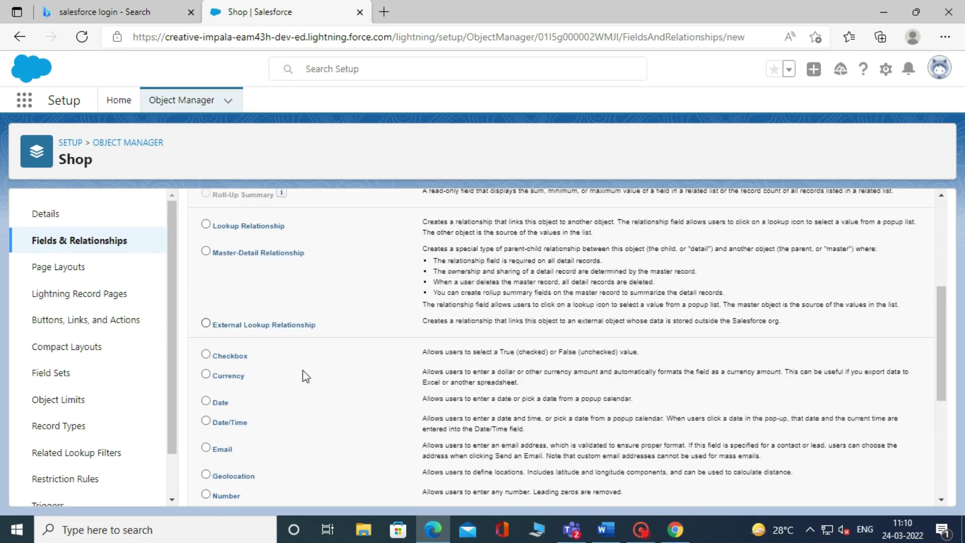
scroll(303, 373, down, 3)
scroll(302, 371, down, 3)
scroll(302, 370, up, 5)
scroll(303, 370, down, 3)
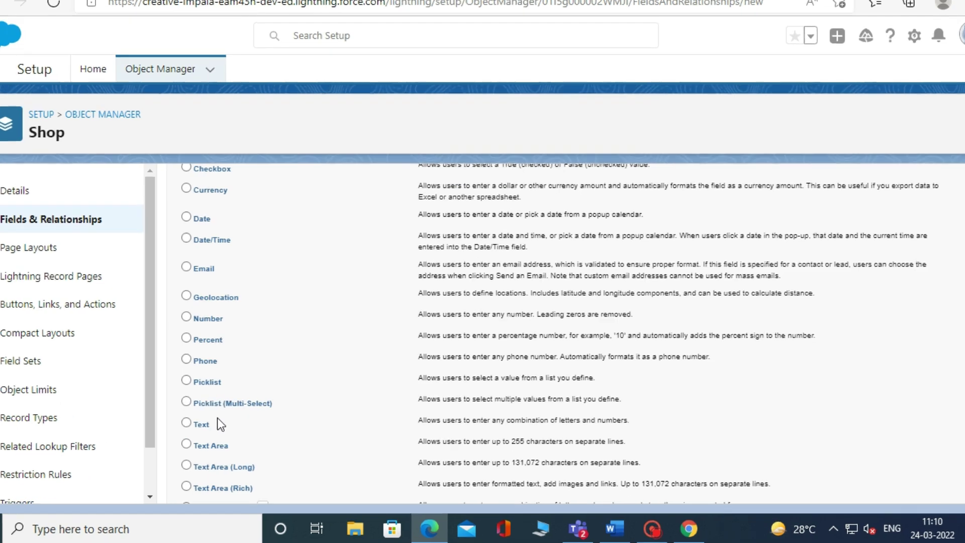
click(206, 430)
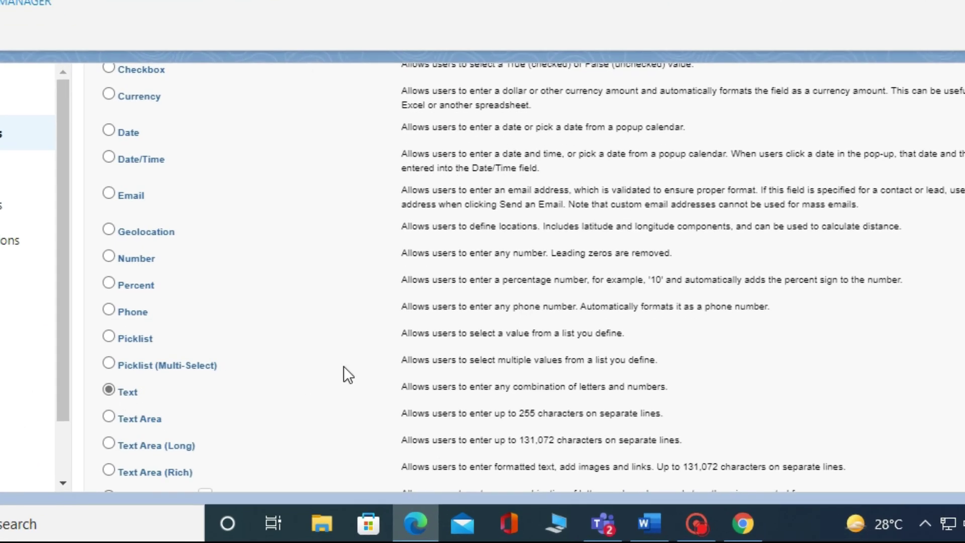
scroll(343, 366, down, 3)
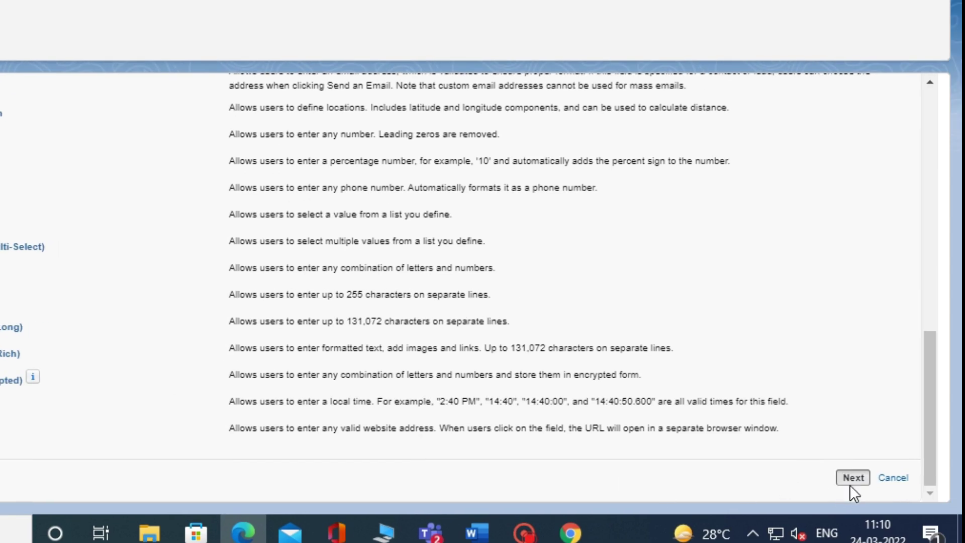
click(849, 483)
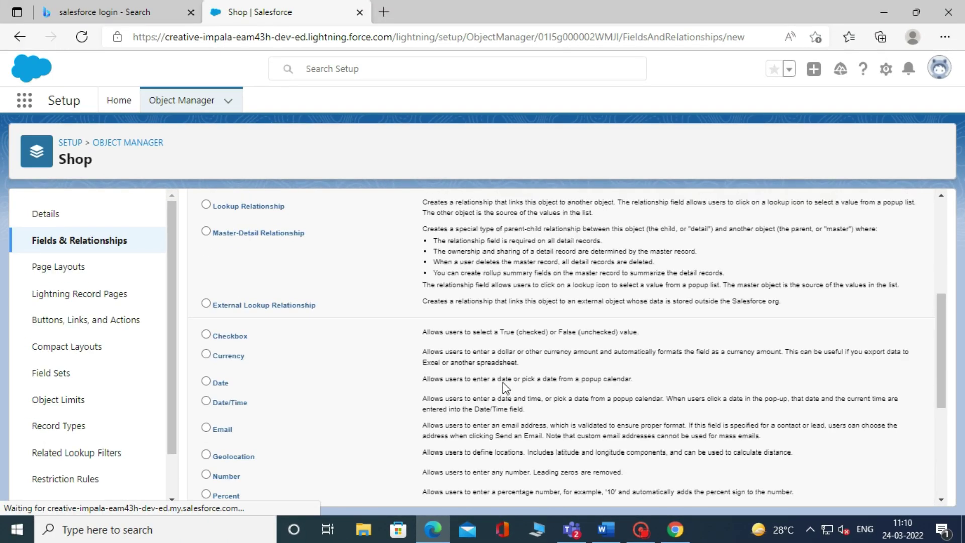
click(362, 305)
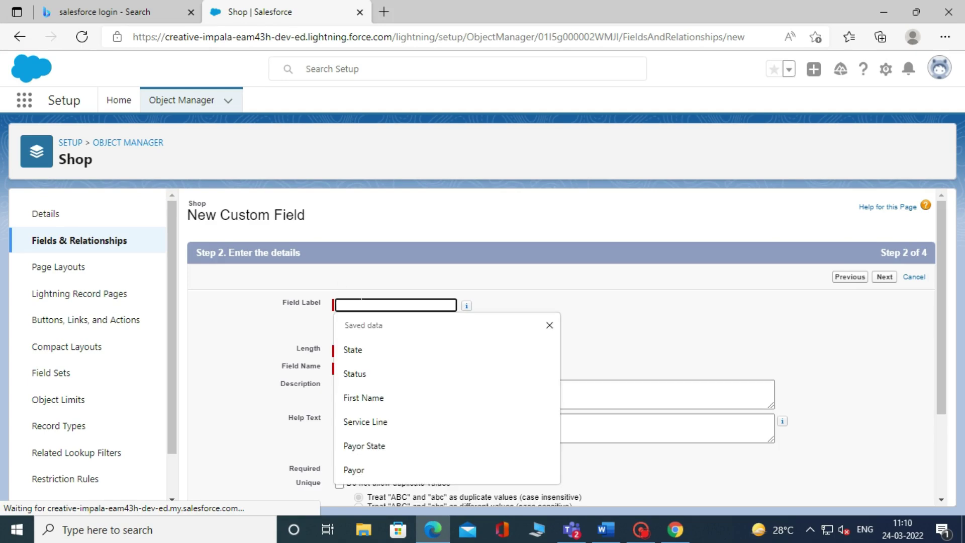
- Fill in Field Label 'Customer Name', Length 255 and Field Name Customer_Name
text(Cu)
text(stomer)
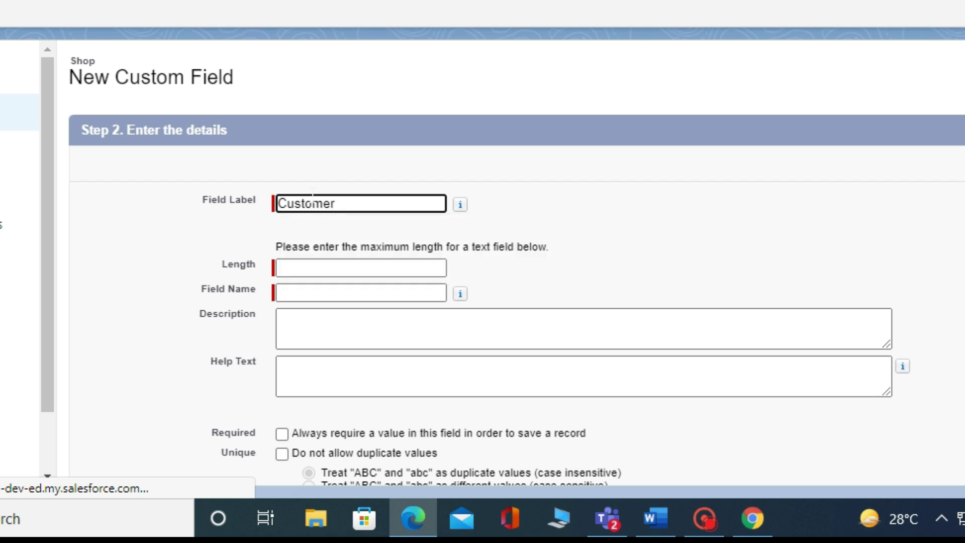
text( Name)
click(317, 263)
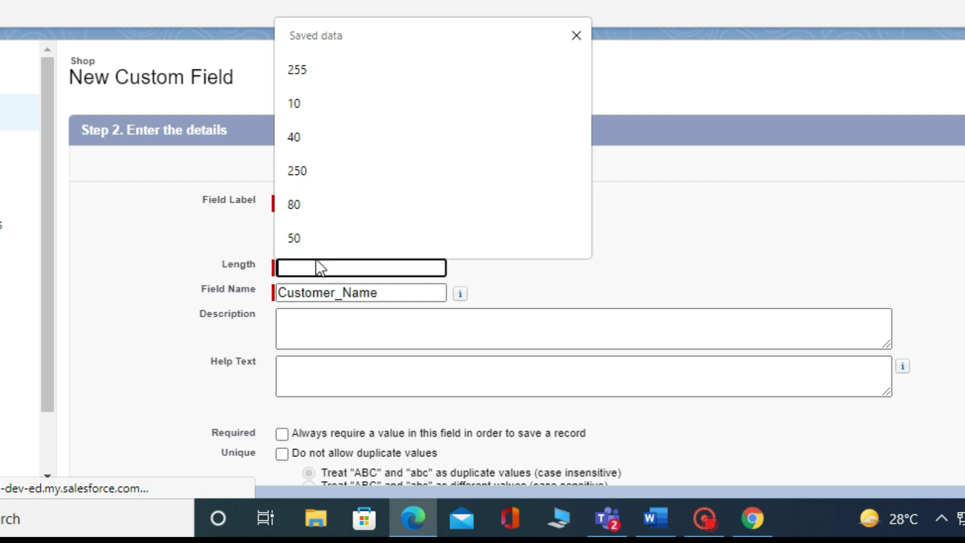
click(305, 71)
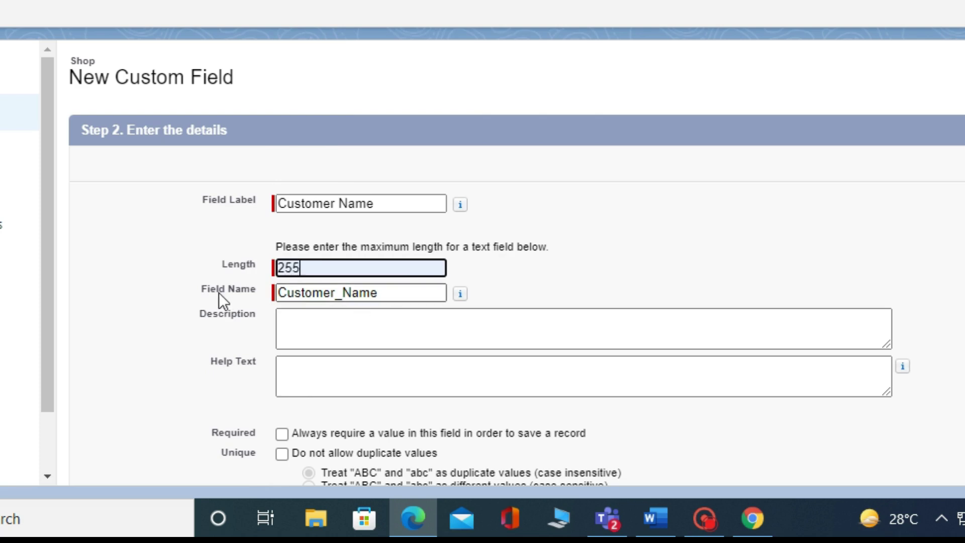
drag(193, 292, 332, 295)
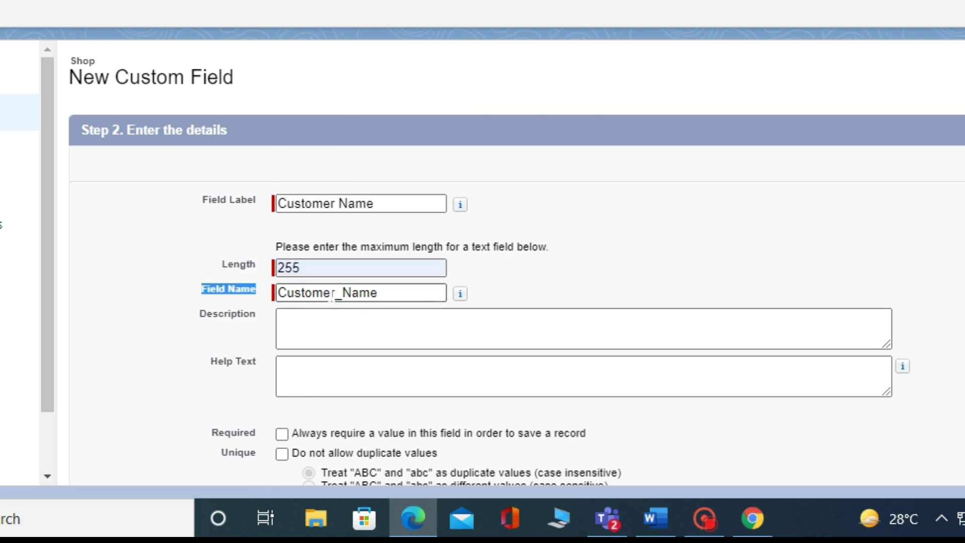
click(503, 284)
scroll(497, 288, down, 3)
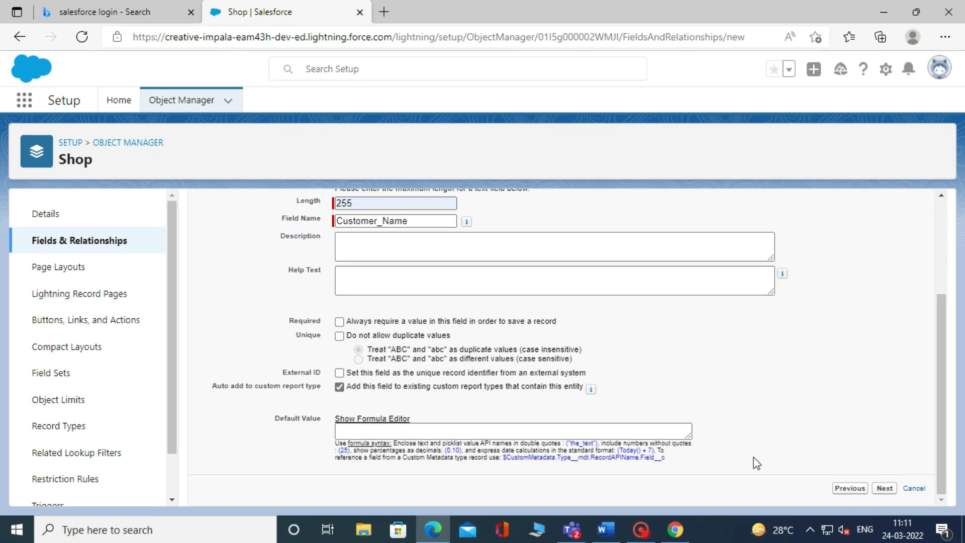
click(884, 488)
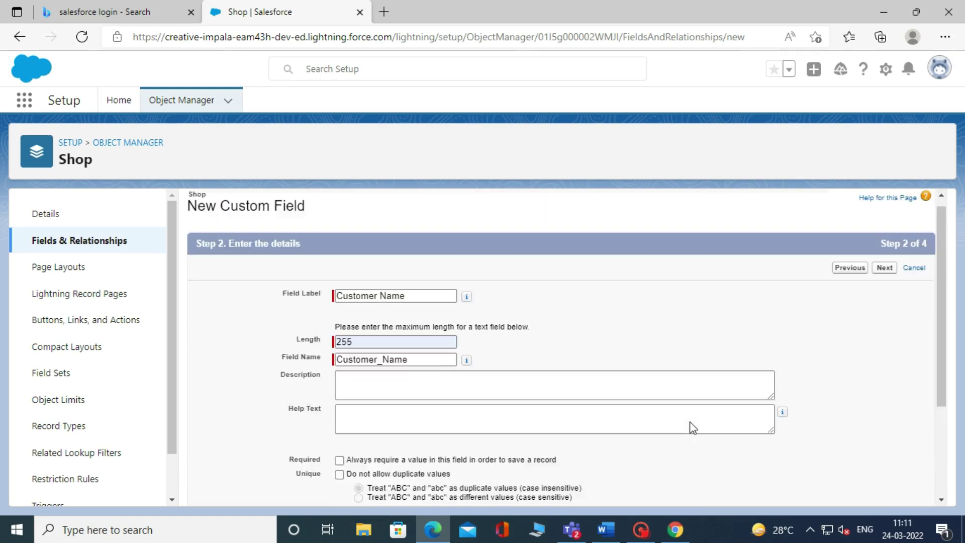
scroll(691, 422, down, 2)
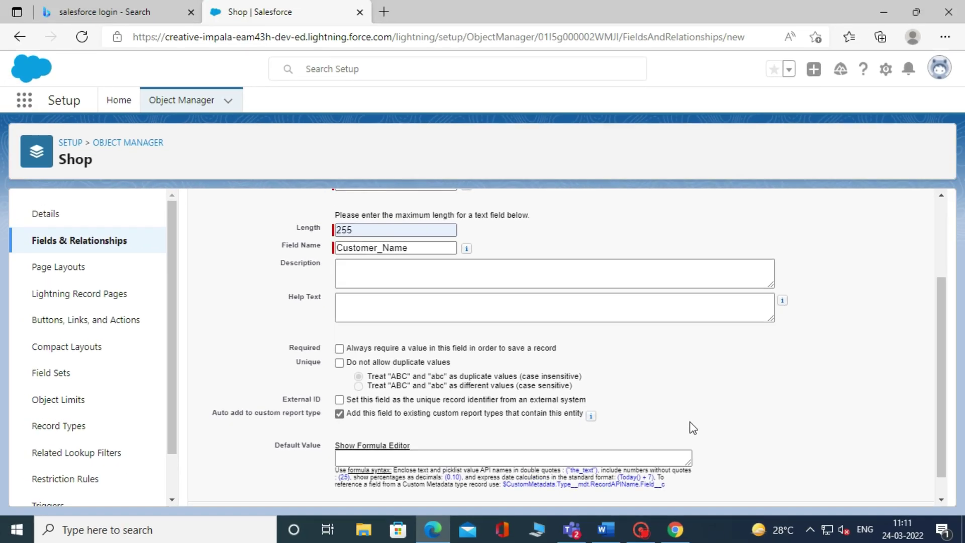
scroll(748, 417, down, 1)
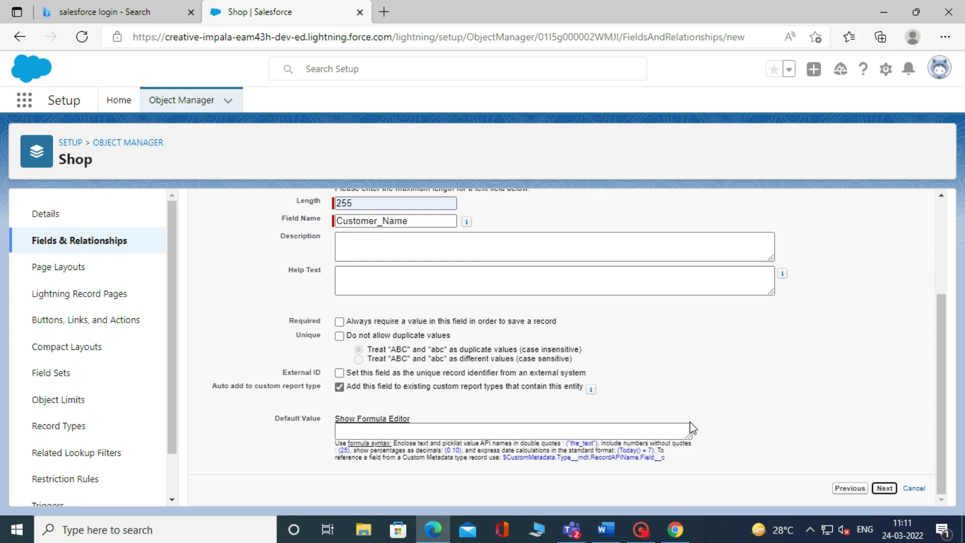
- Limit Customer Name visibility to System Administrator, keep Shop Layout, and save the field
click(884, 488)
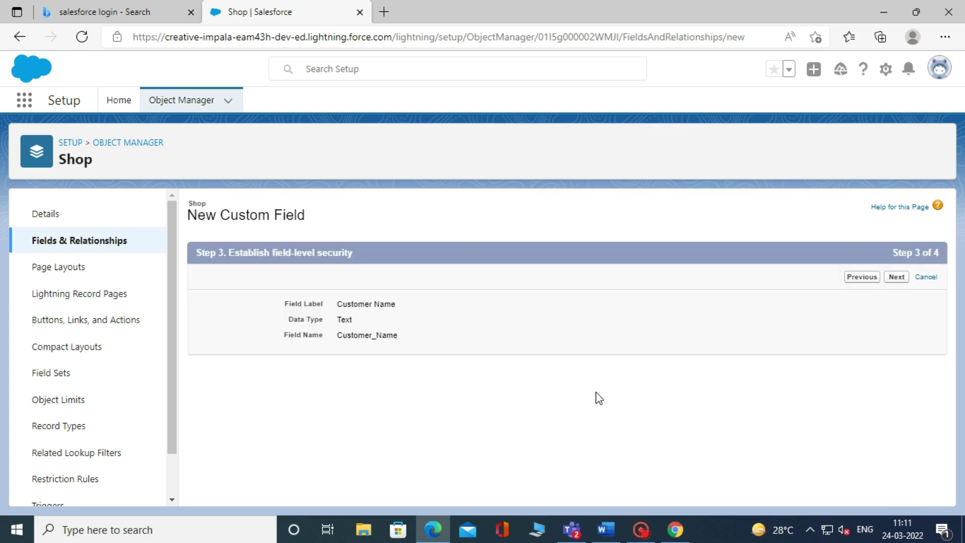
click(679, 392)
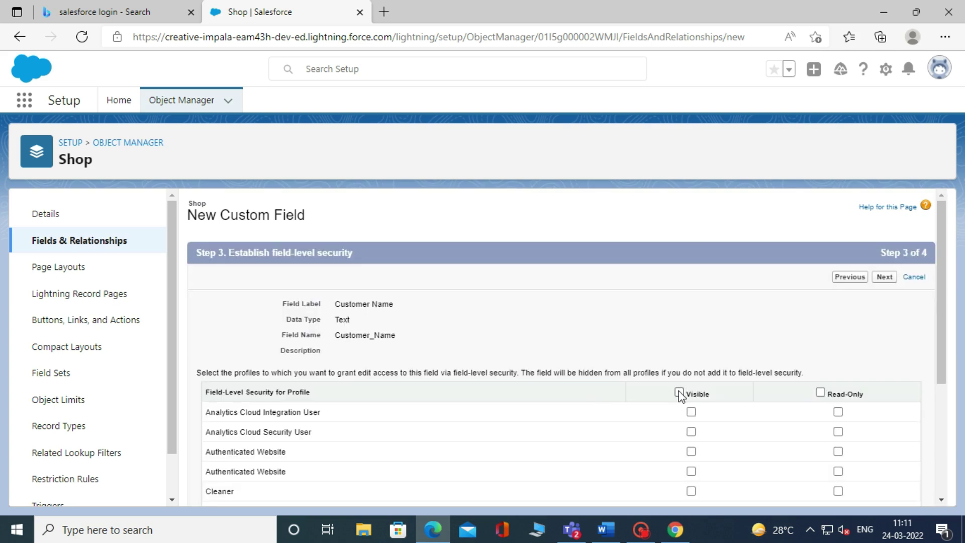
scroll(678, 391, down, 8)
scroll(678, 391, down, 4)
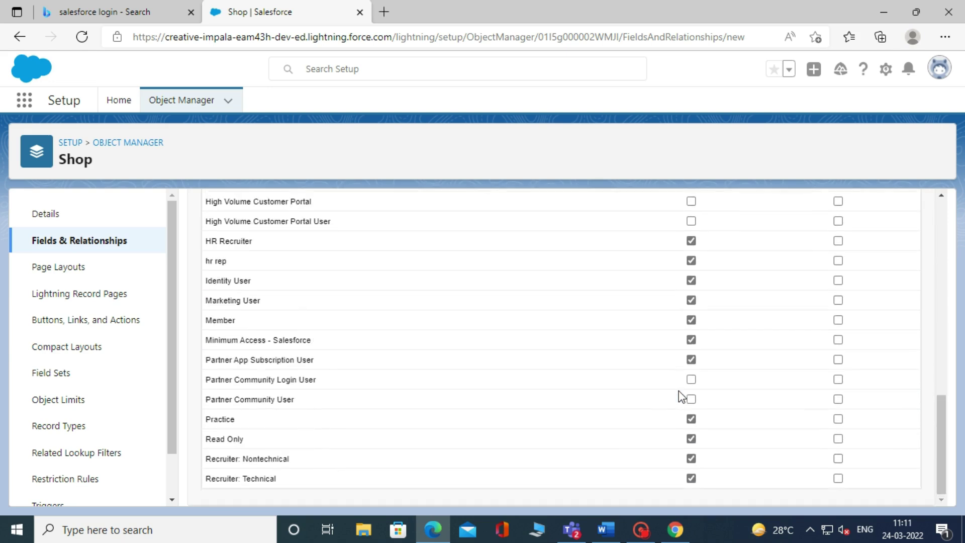
scroll(678, 391, up, 5)
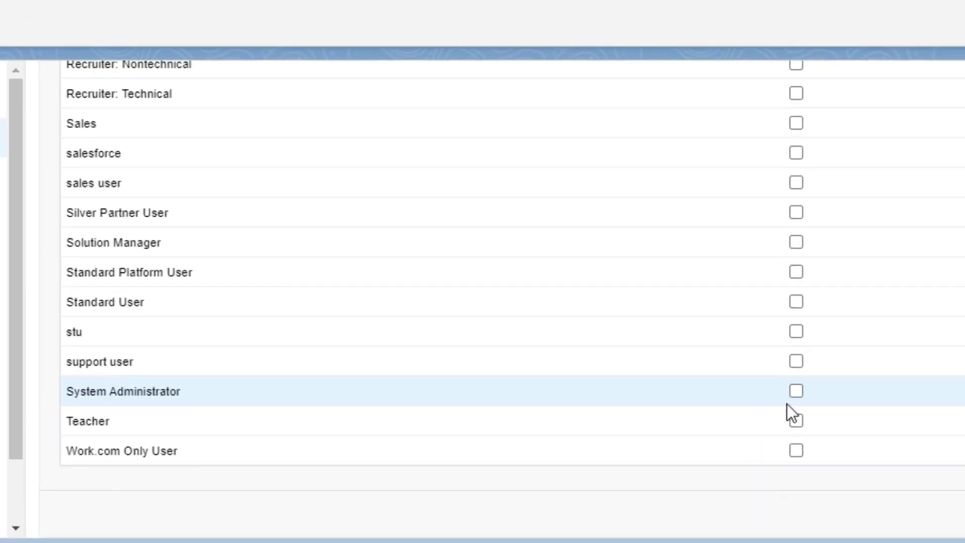
click(796, 390)
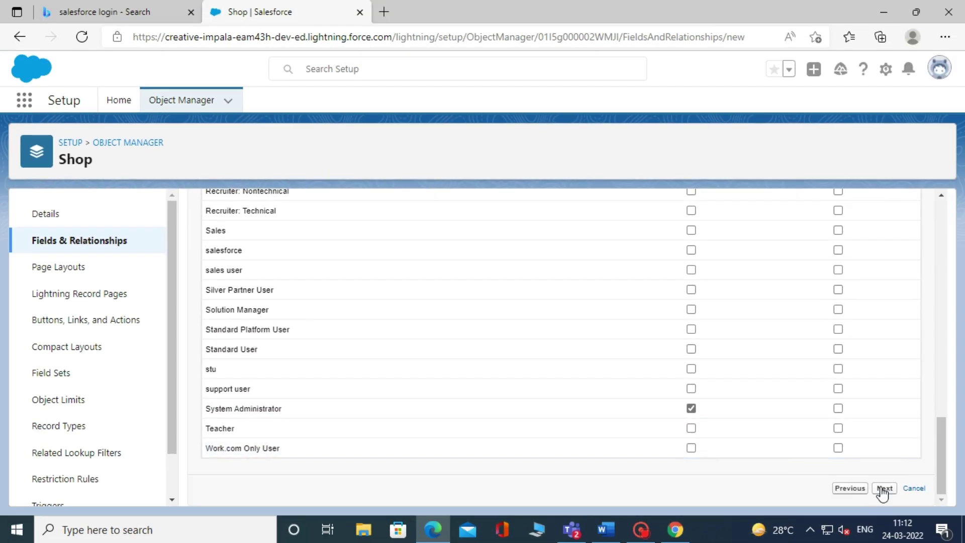
click(883, 488)
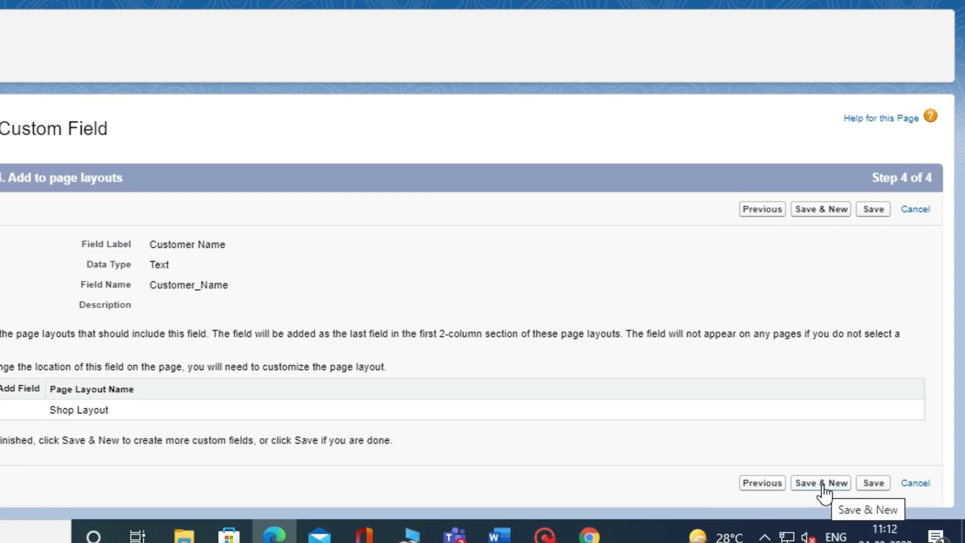
click(873, 483)
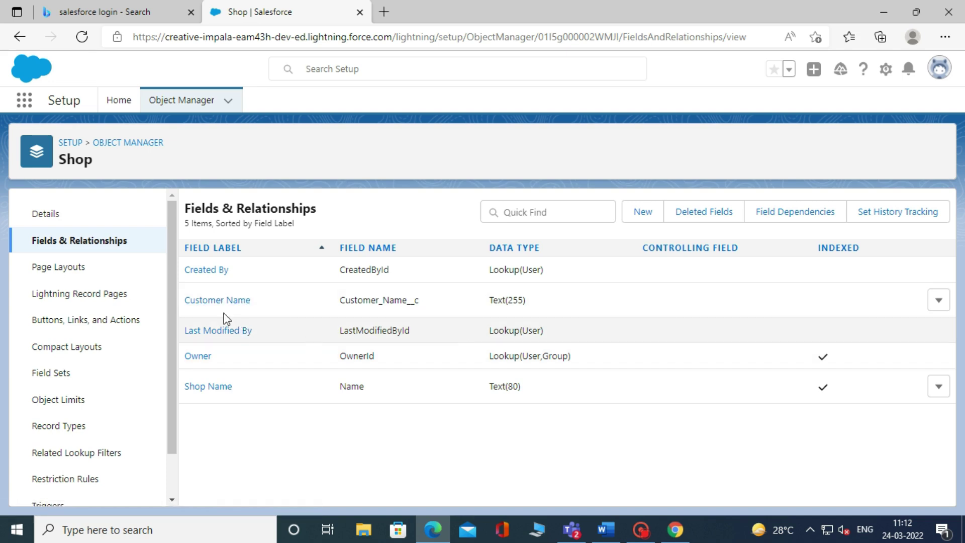
- Go to the Shop object's Page Layouts and open Shop Layout
click(60, 268)
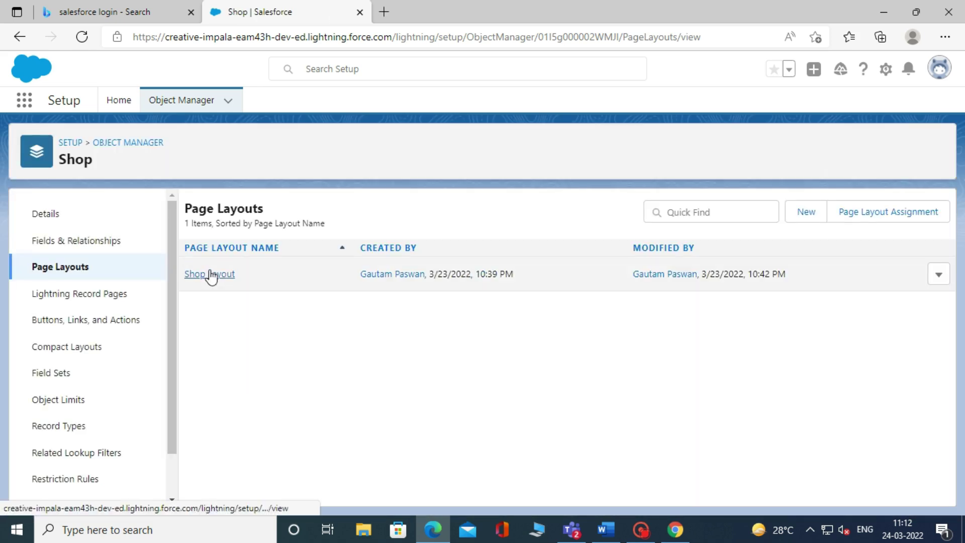
click(210, 275)
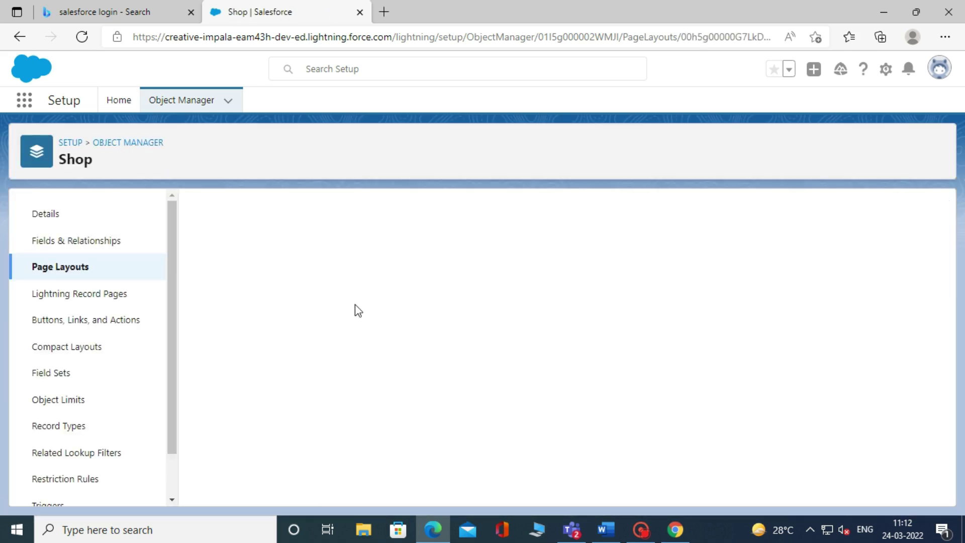